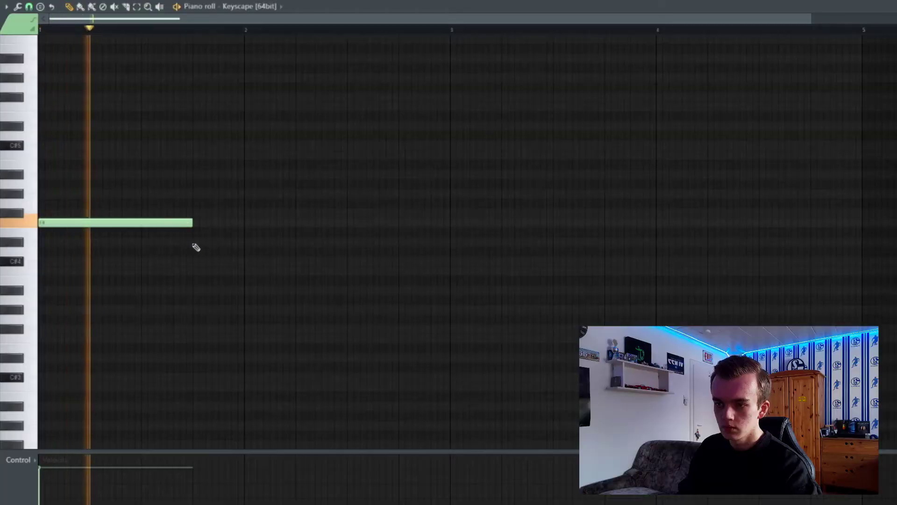
- Draw the second chord's D#4 note after the first note and trim the second chord's notes to end at bar 3
left_click(195, 243)
scroll(274, 269, "up", 3)
key("space")
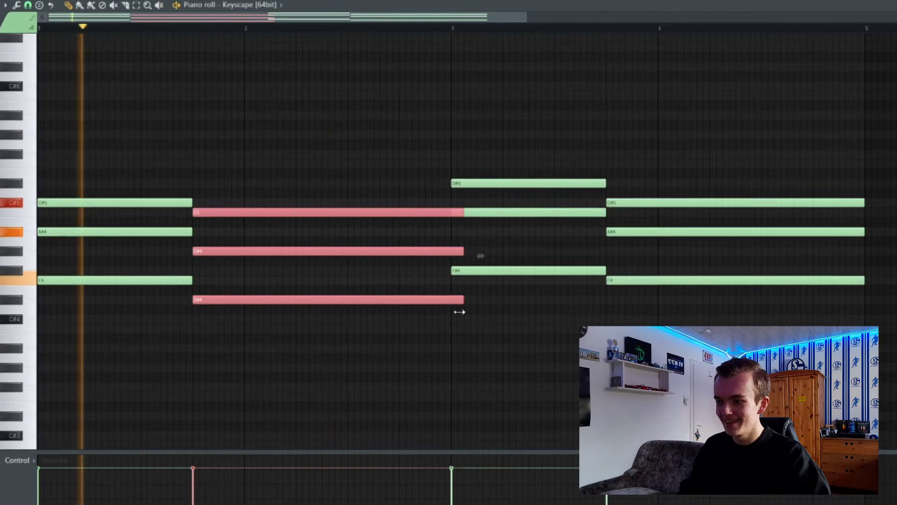
left_click_drag(462, 311, 452, 310)
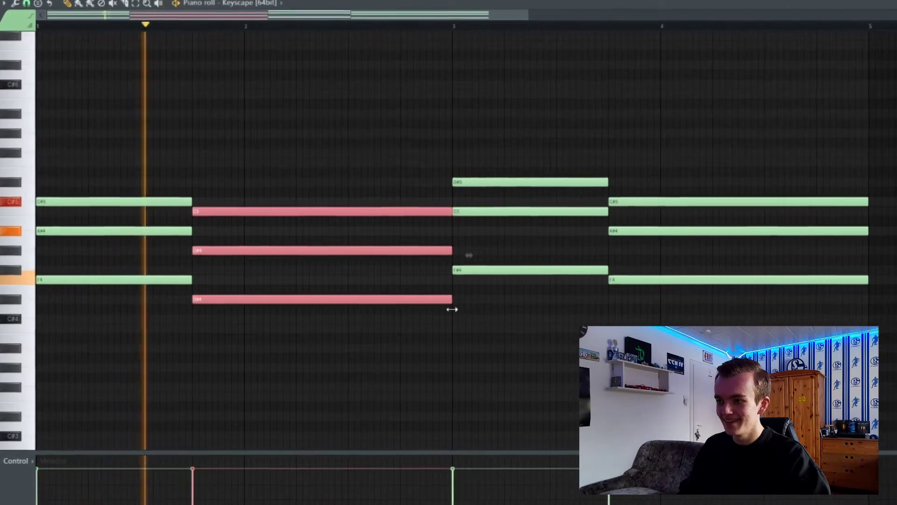
scroll(735, 88, "down", 3)
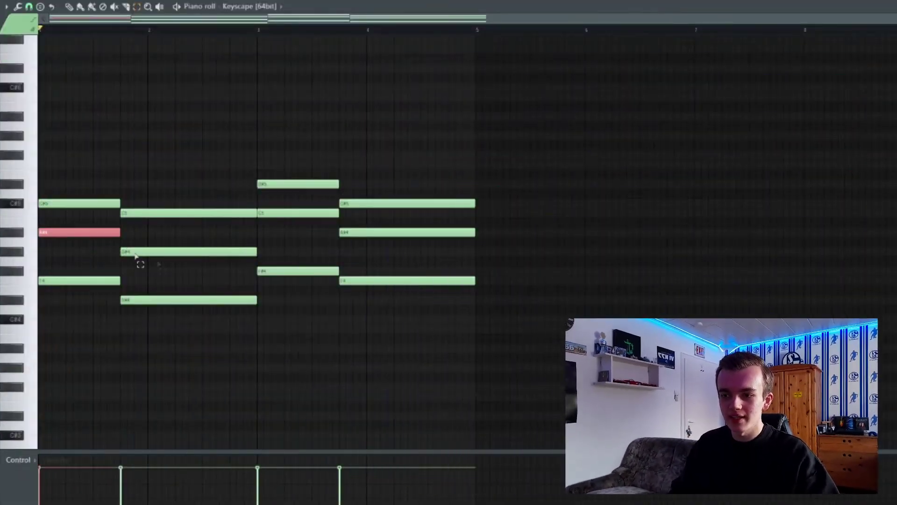
- Copy the middle notes of all four chords (A#4, G#4, C5, A#4) one octave down as bass notes and play the result
left_click(135, 255, "shift")
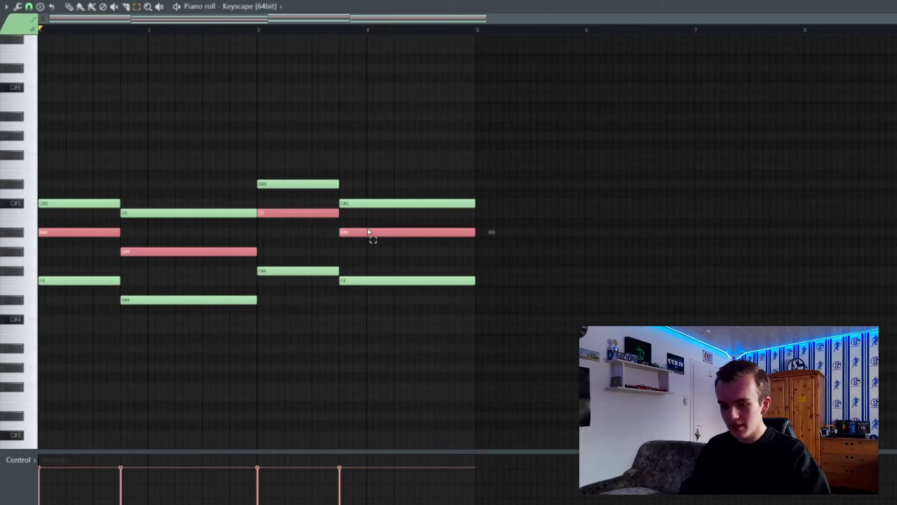
left_click_drag(59, 241, 44, 351)
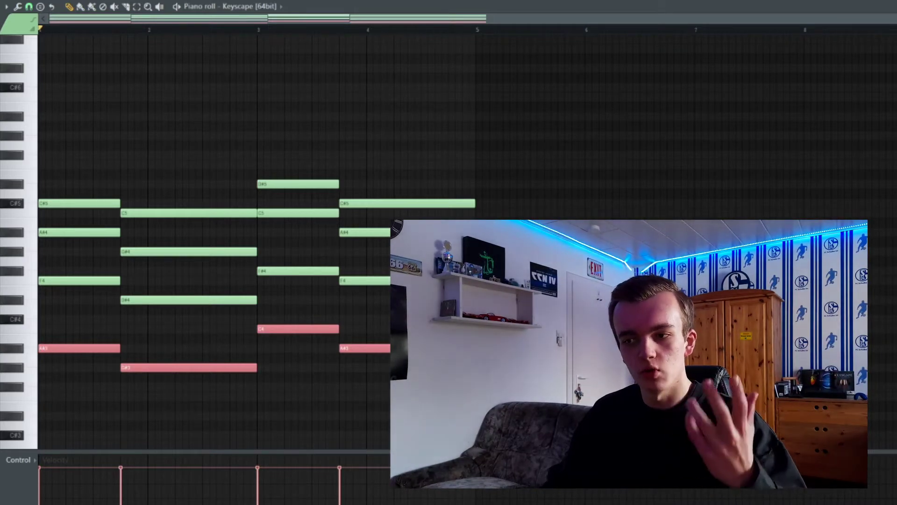
key("space")
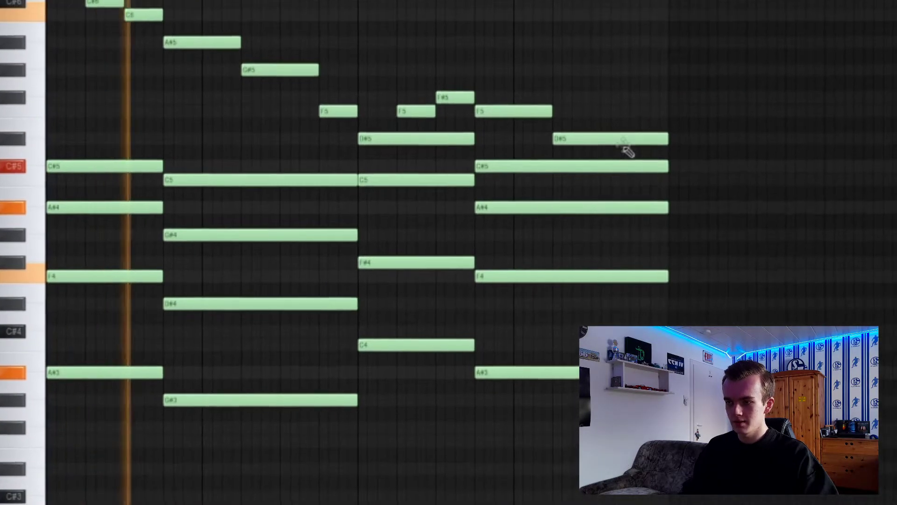
- Make the last D#5 melody note start later and extend the preceding F5 note to meet it, checking it during playback
left_click_drag(626, 148, 660, 143)
left_click_drag(537, 133, 576, 134)
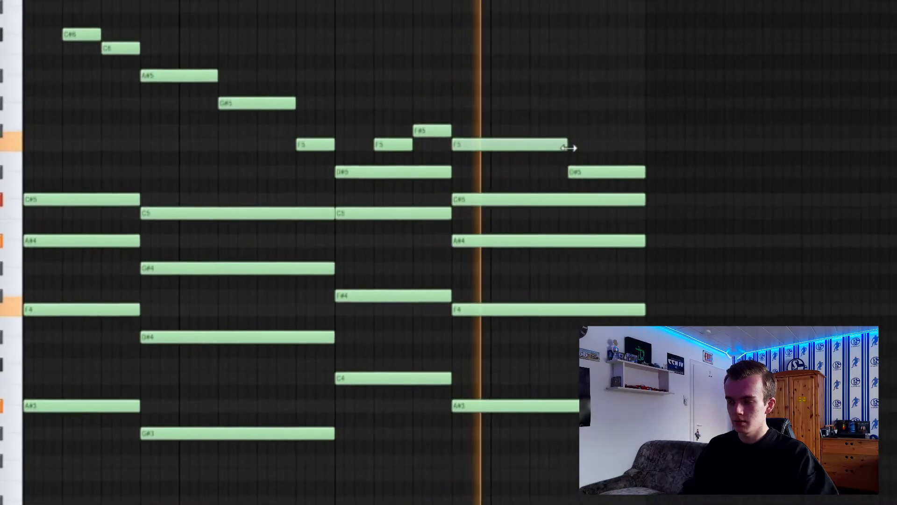
key("space")
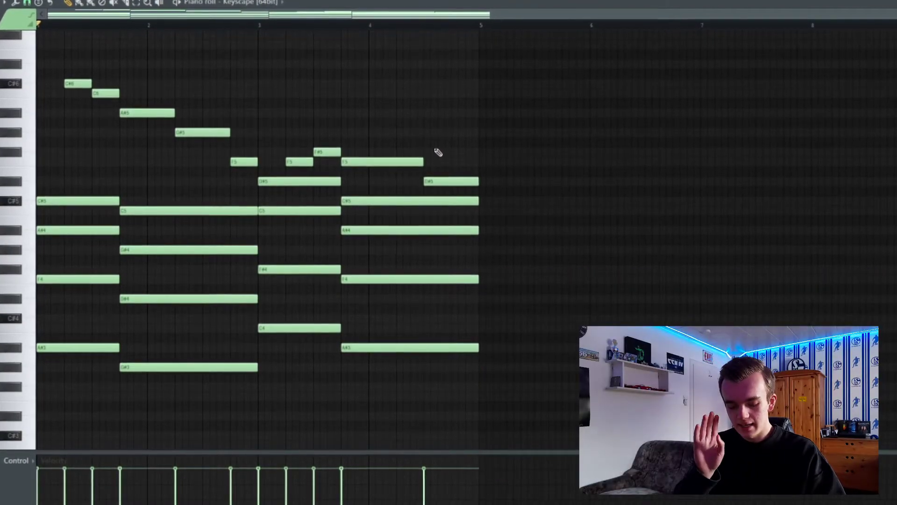
- Apply the Strumizer to the notes with Preserve end on, and open the Randomizer
key("alt+s")
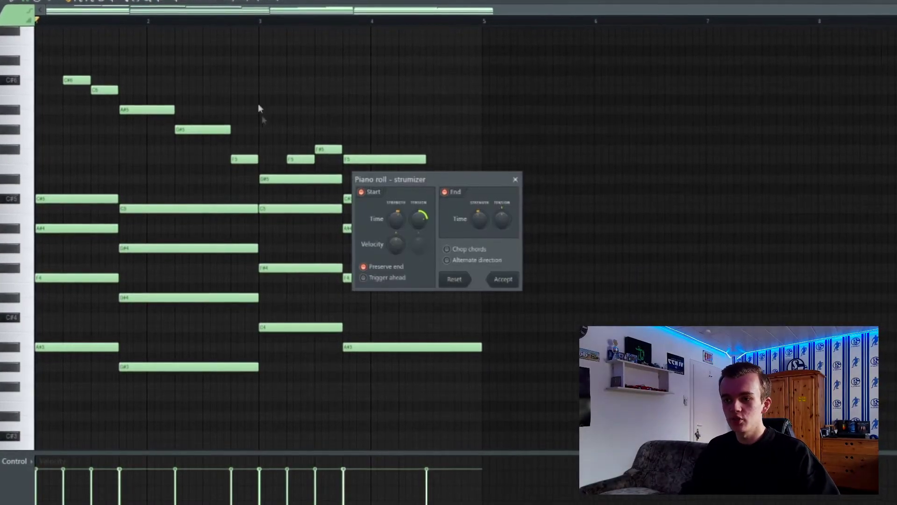
left_click(517, 279)
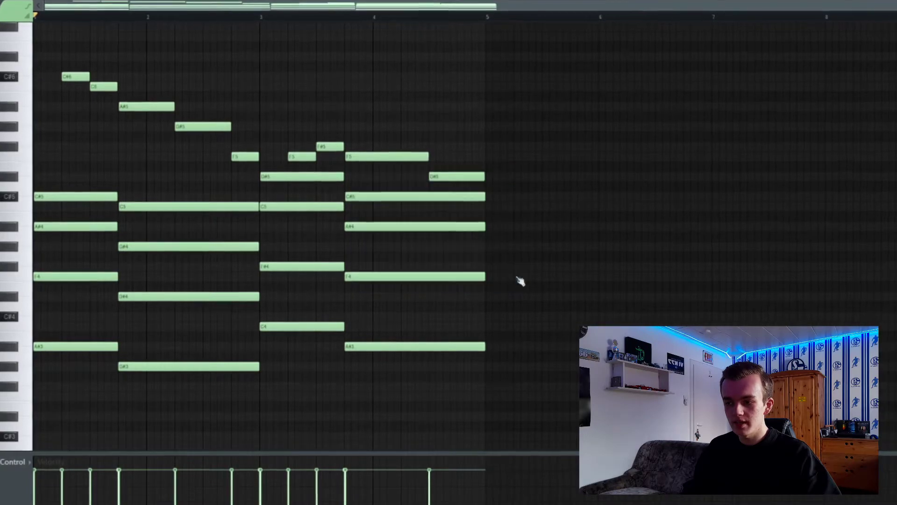
key("alt+r")
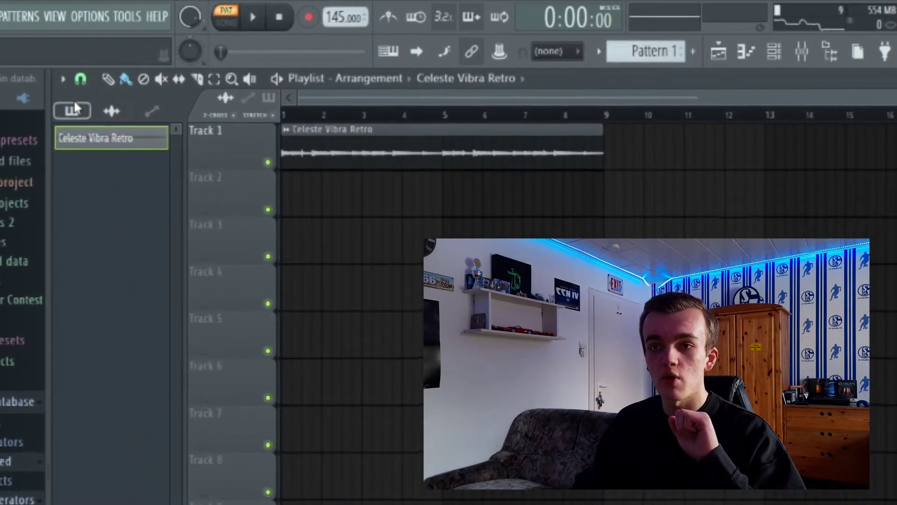
- Place Pattern 1 on Track 2 of the playlist and route the Keyscape channel to mixer insert 2
left_click(68, 112)
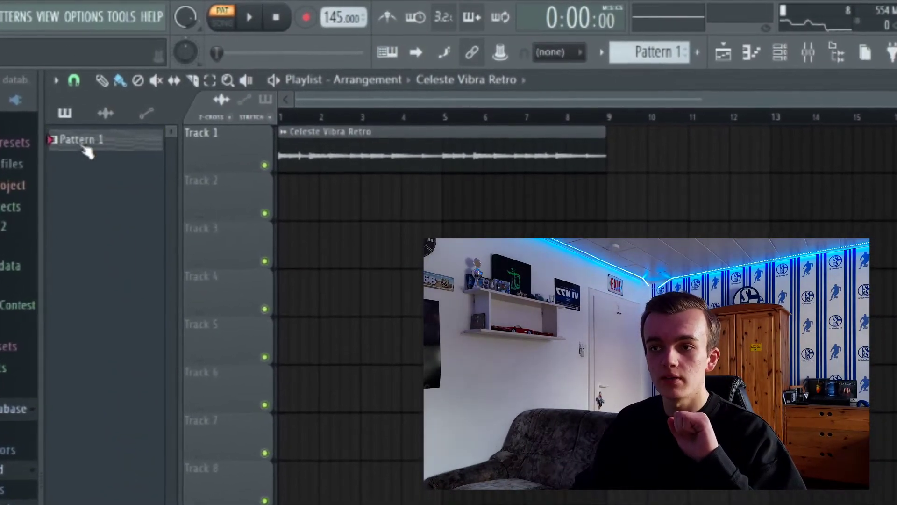
left_click_drag(84, 146, 297, 214)
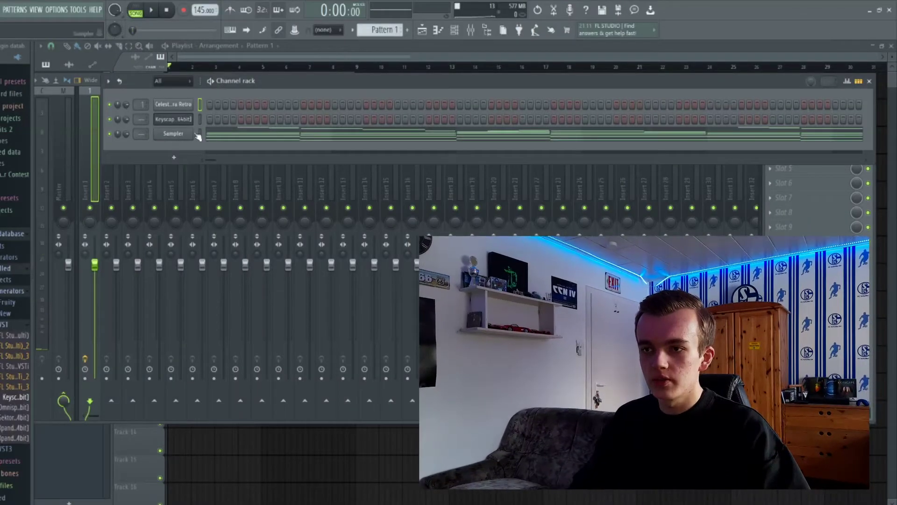
left_click_drag(142, 120, 141, 111)
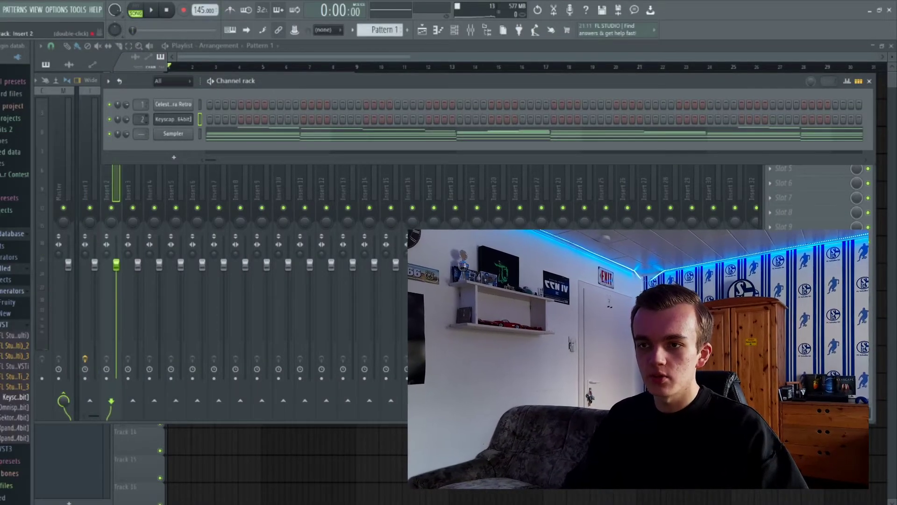
- Copy the top notes of the Keyscape chords two octaves down as bass notes and add a high note ending at bar 5
left_click(173, 119)
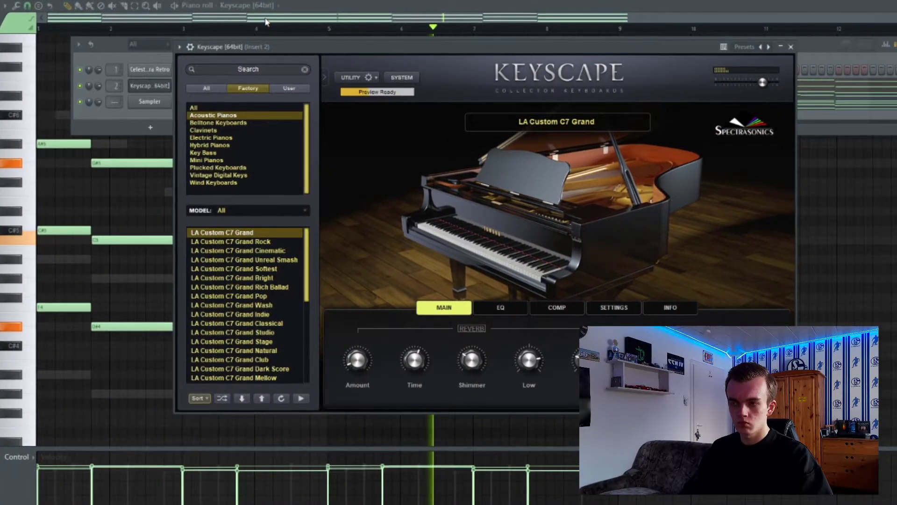
left_click(262, 22)
scroll(612, 97, "down", 3)
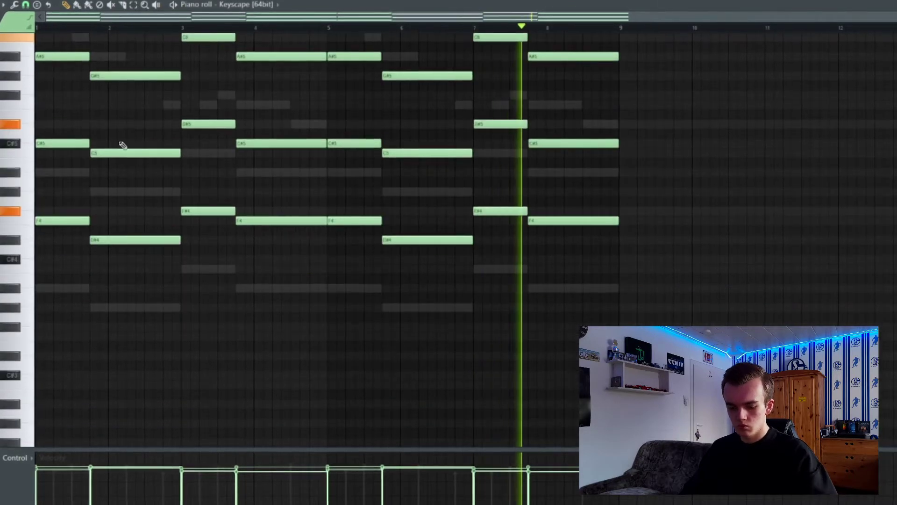
left_click_drag(180, 111, 324, 169)
left_click(326, 178)
scroll(531, 110, "up", 2)
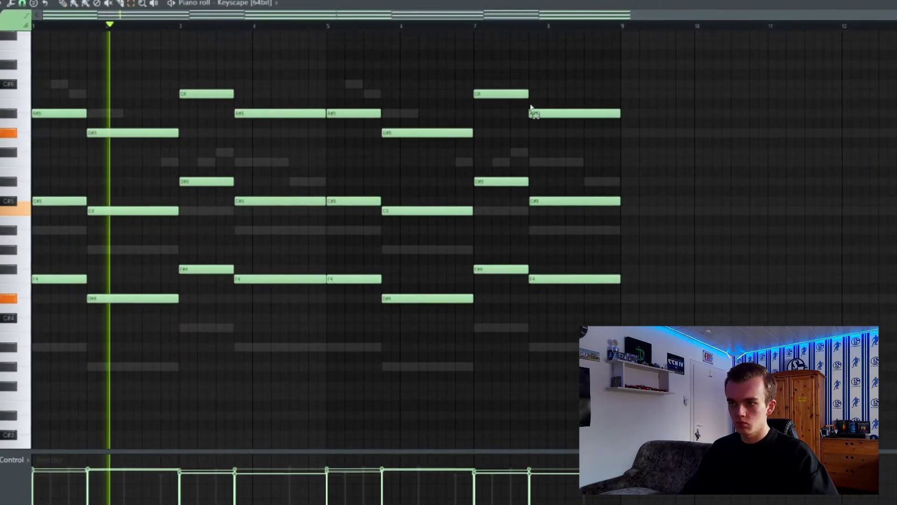
left_click_drag(624, 61, 46, 349)
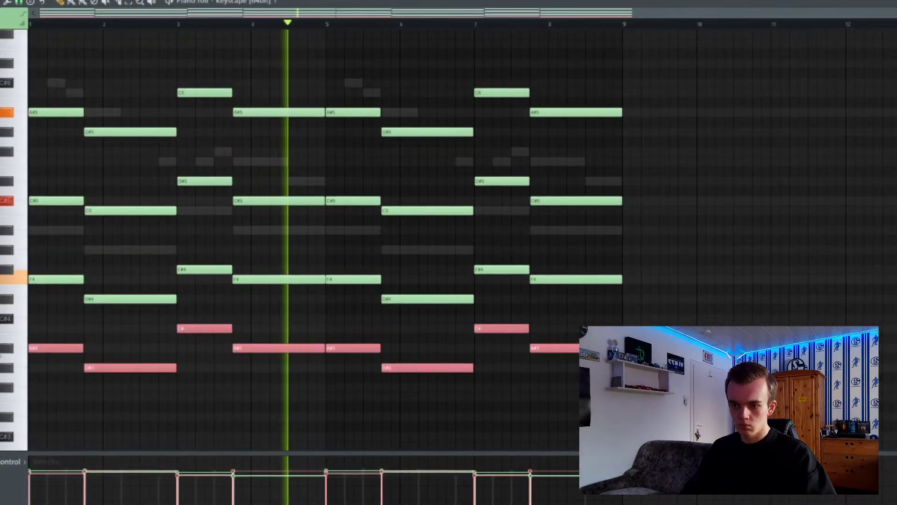
left_click(273, 53)
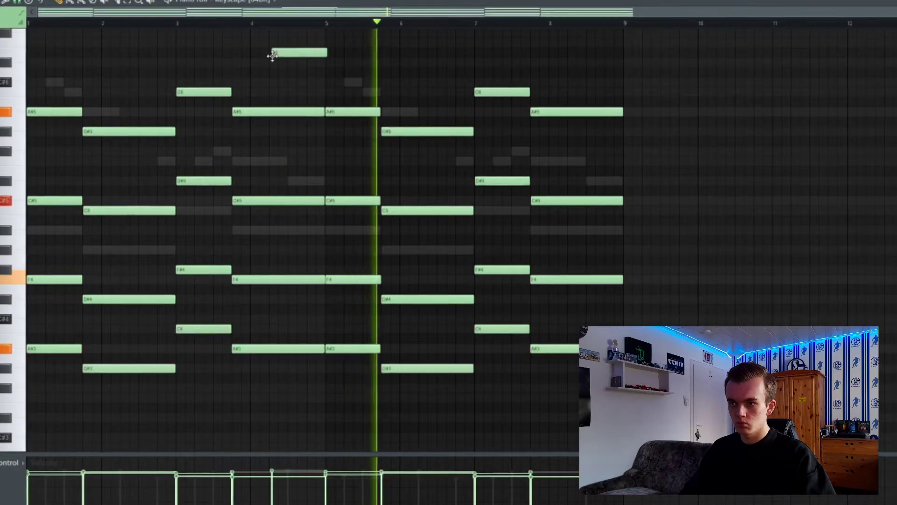
- Load the Cymatics - Grit Hihat sample as a new channel and fill it on every 4 steps
key("F9")
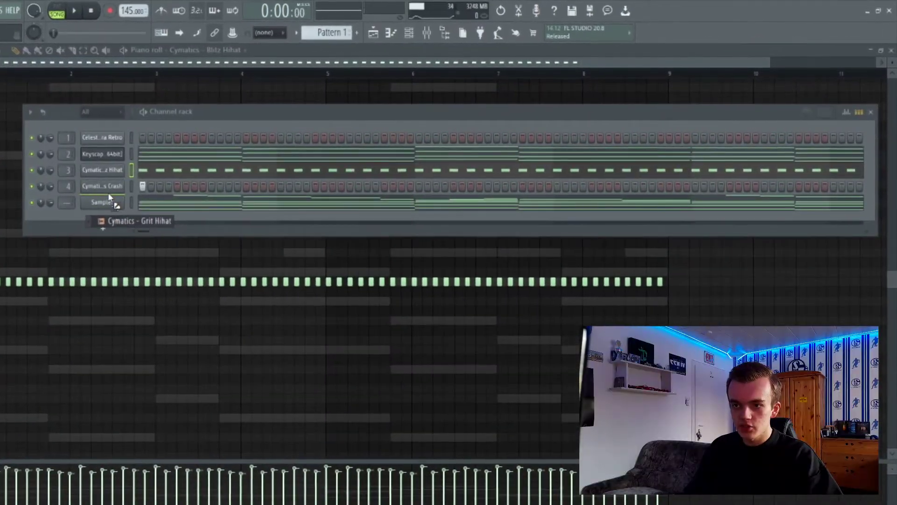
left_click_drag(62, 202, 102, 202)
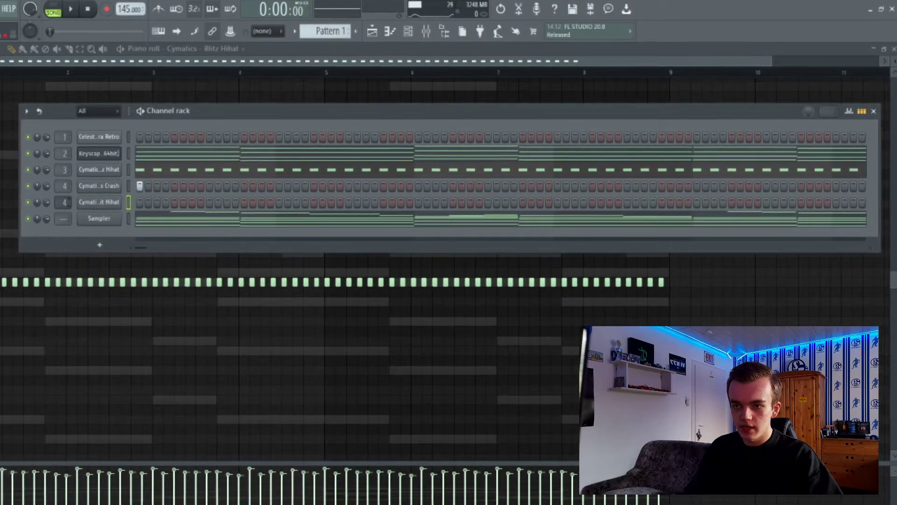
right_click(111, 206)
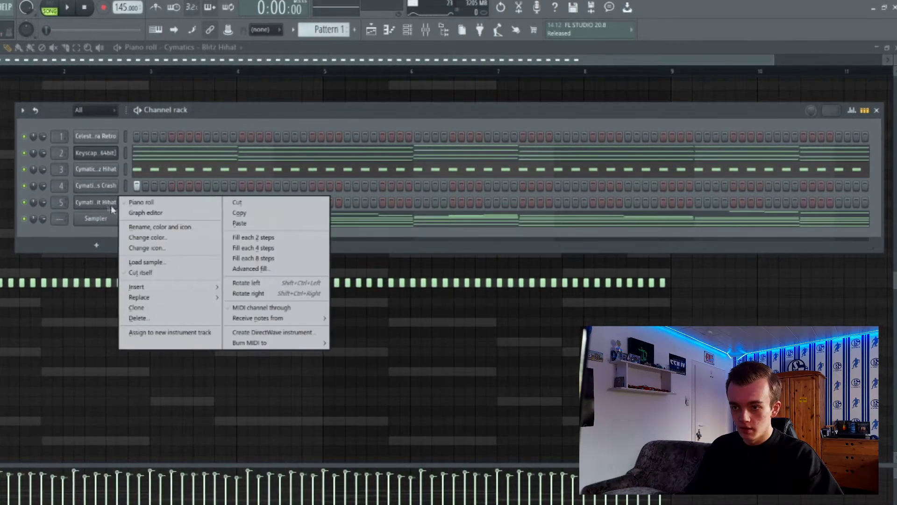
left_click(265, 248)
- Show the Grit Hihat notes in the piano roll and enlarge the velocity lane
left_click(300, 60)
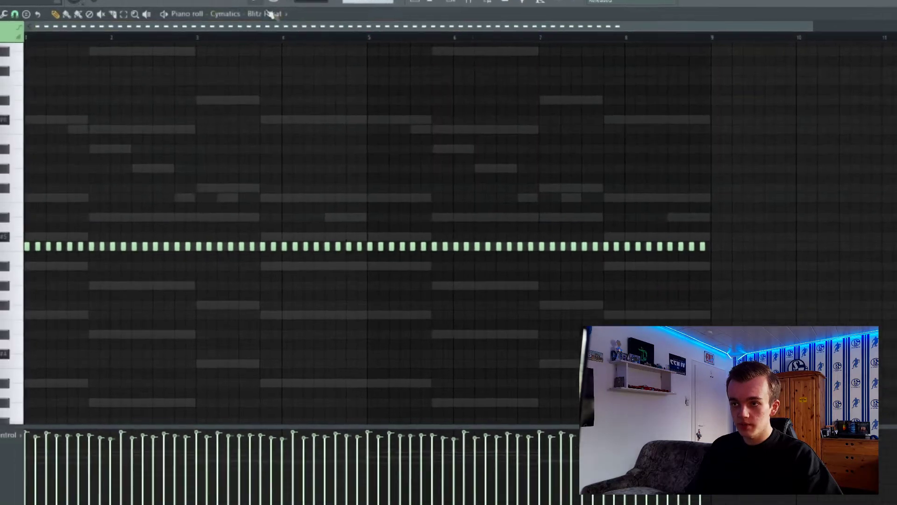
left_click(215, 47)
left_click(276, 74)
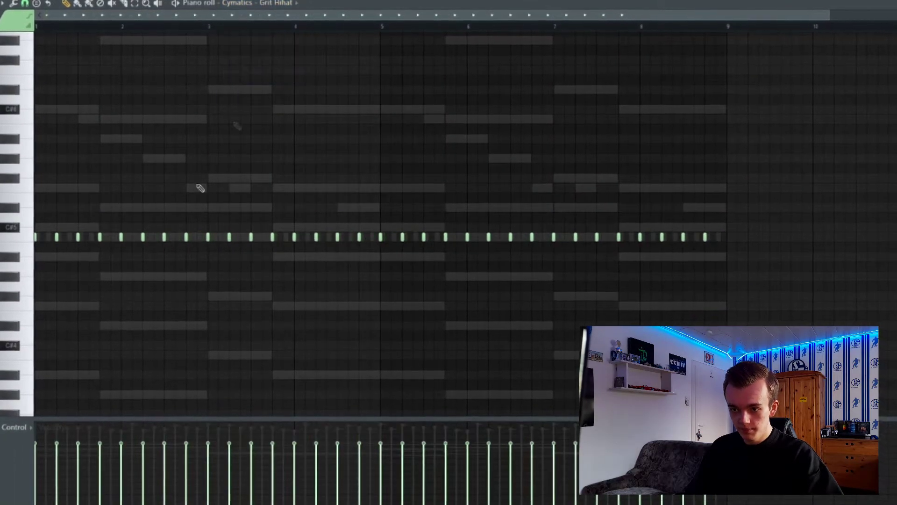
left_click_drag(101, 420, 146, 279)
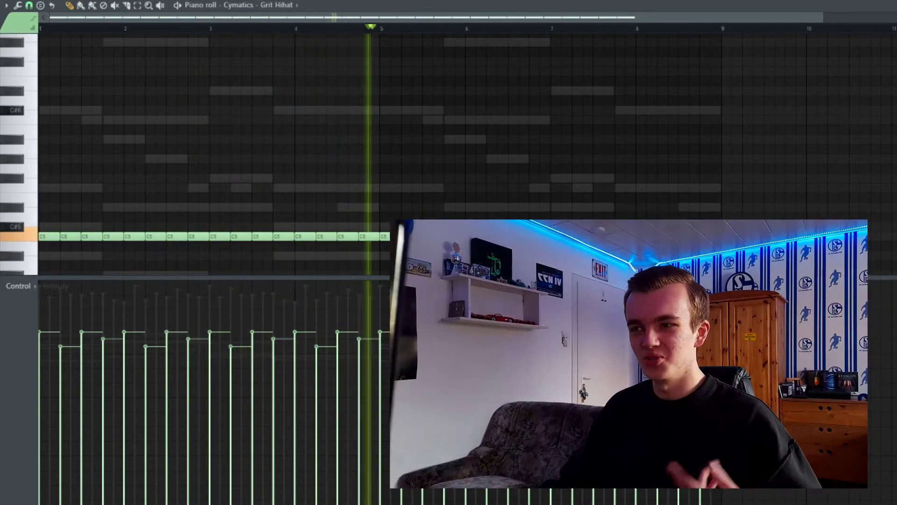
- Examine the sampler settings of the Cymatics - Blitz Hihat channel and close them
key("F6")
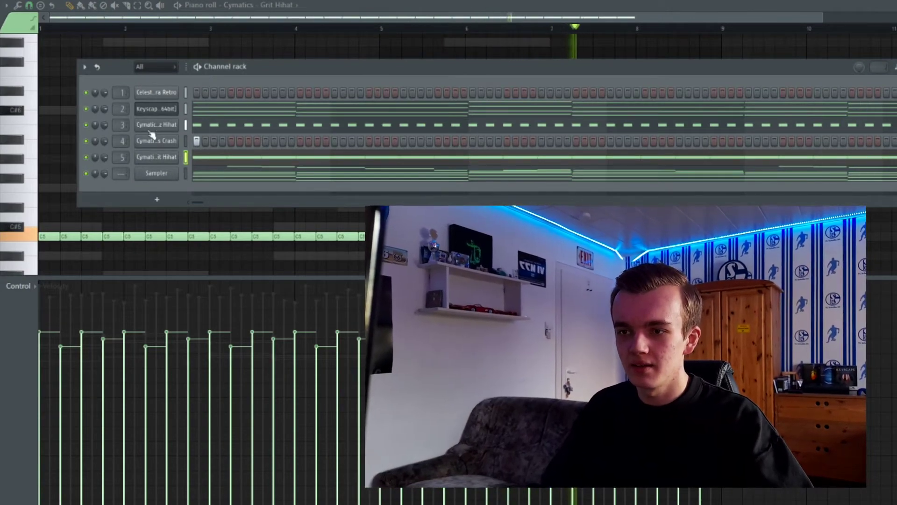
left_click(173, 124)
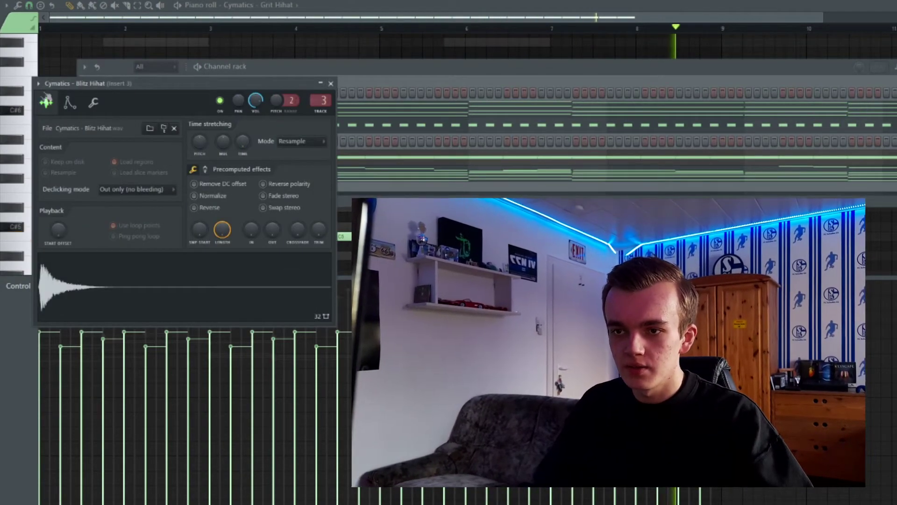
key("Escape")
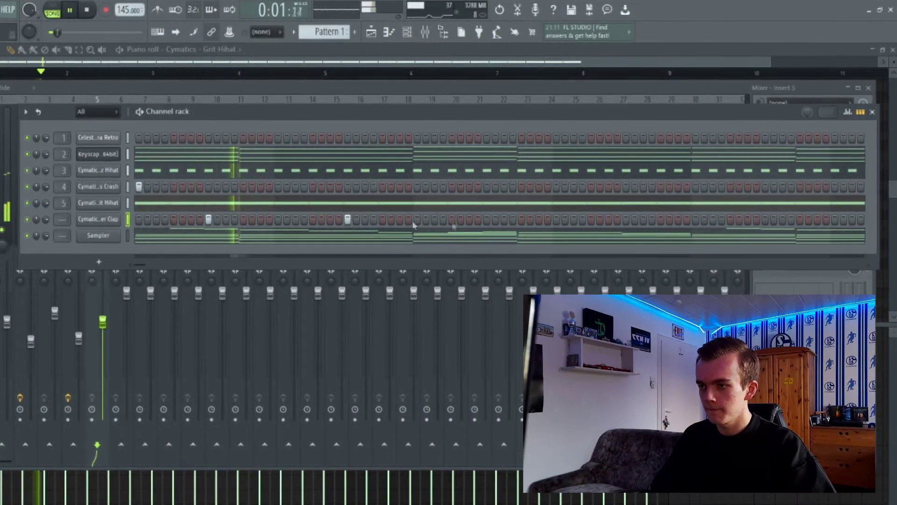
- Add another Clap hit at the same 16-step spacing and copy the four Argo Snare hits four bars onward
left_click(629, 219)
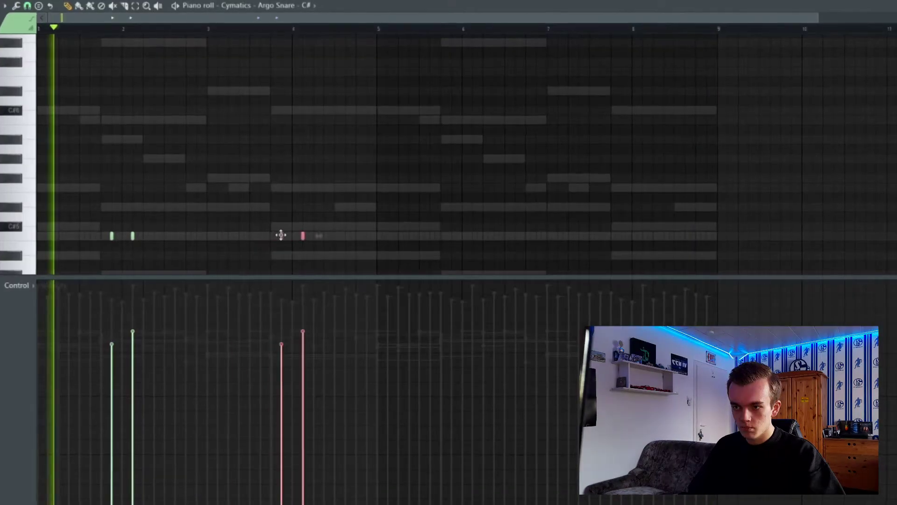
left_click_drag(328, 212, 32, 264)
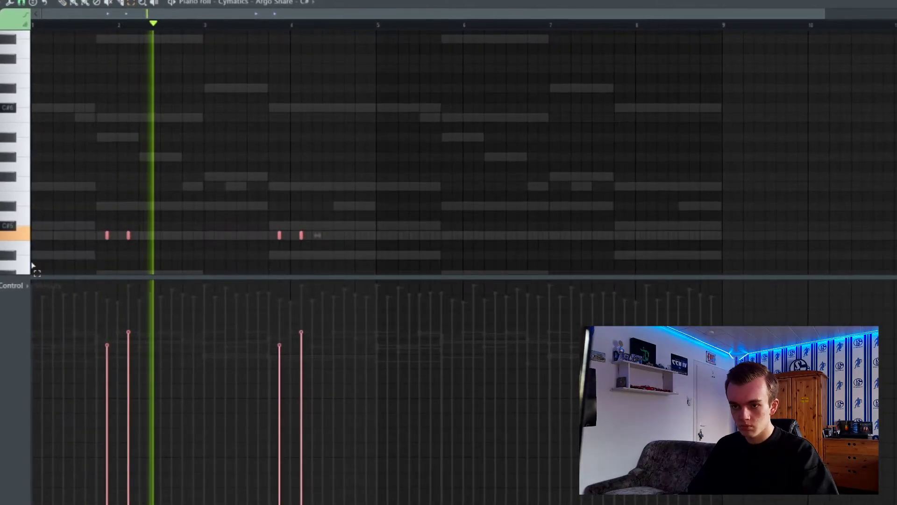
left_click_drag(105, 237, 454, 238)
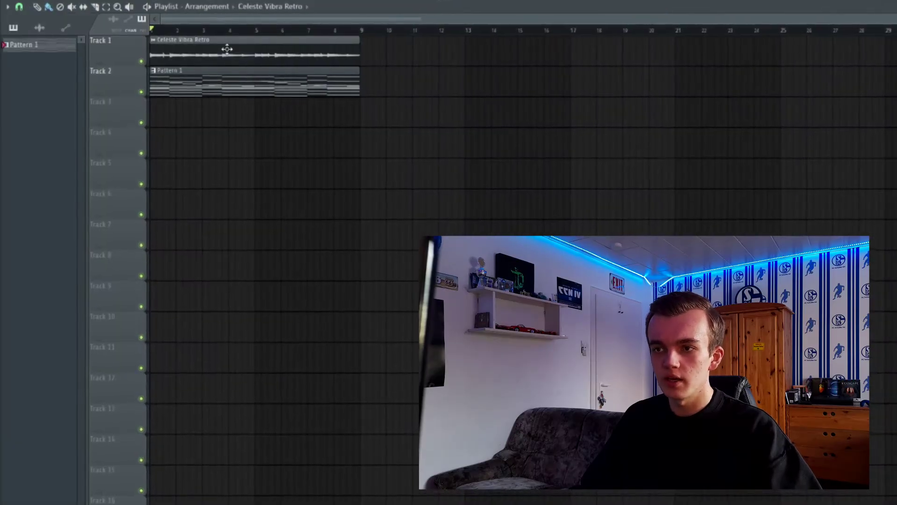
- Open the settings of the Celeste Vibra Retro audio clip on Track 1
double_click(228, 46)
left_click(58, 93)
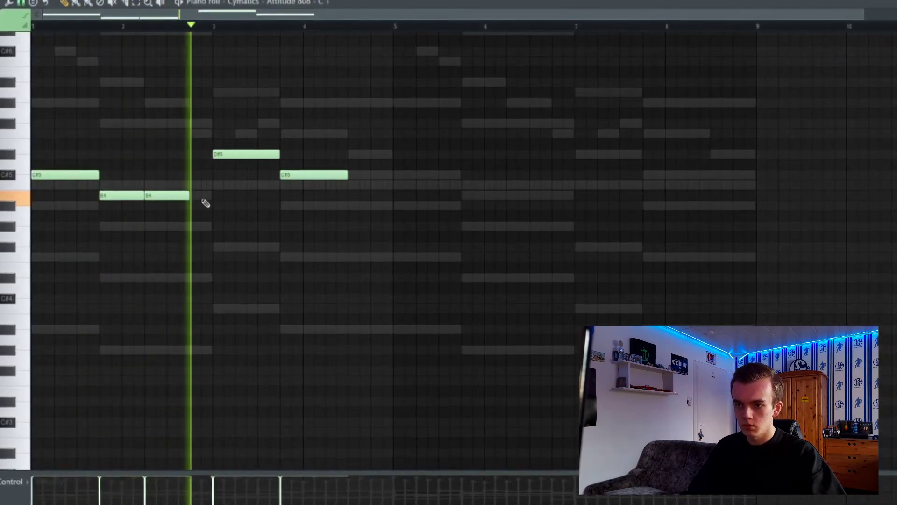
- Put a short B4 note just before bar 3 in the 808 line and browse the sample packs
left_click_drag(243, 197, 208, 195)
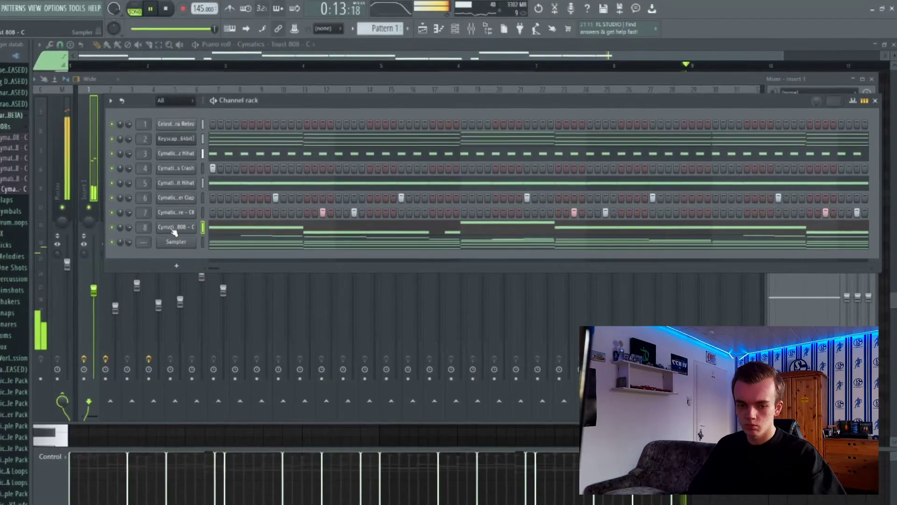
scroll(14, 161, "up", 10)
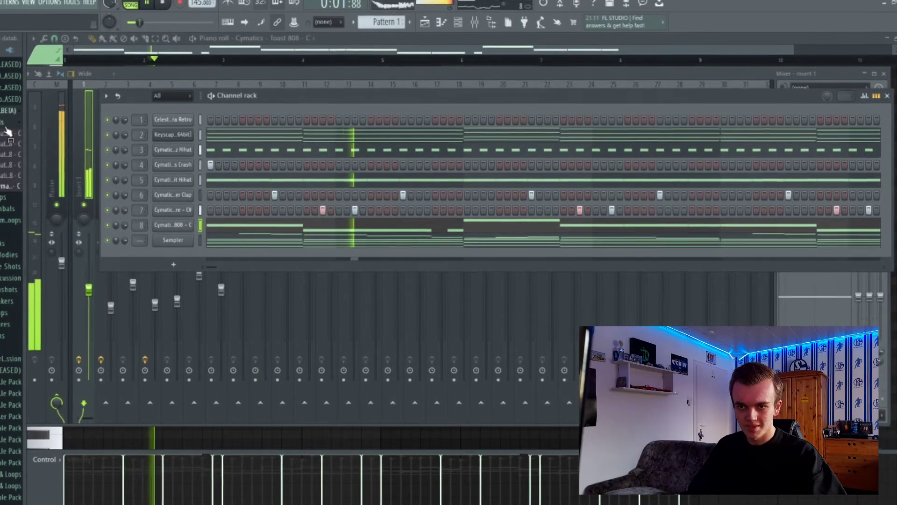
scroll(14, 233, "up", 2)
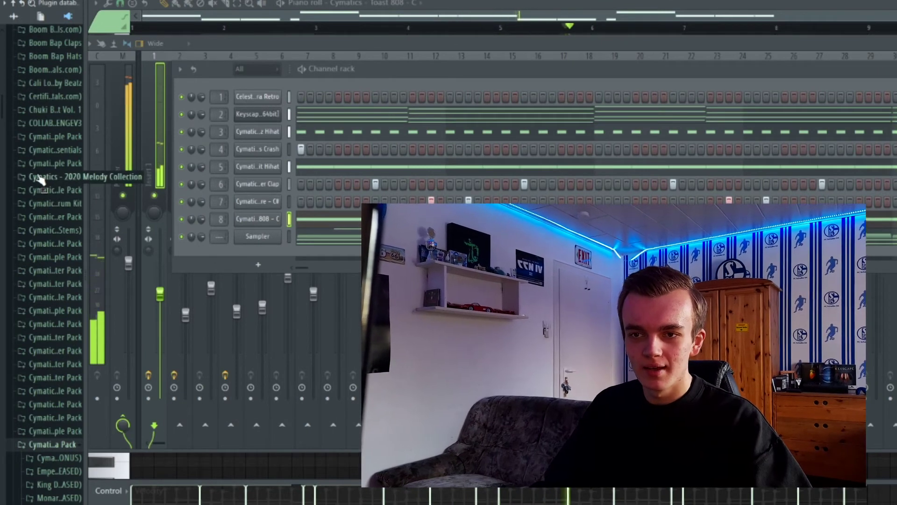
- Add Cobra Kick 4 from the Cymatics - Cobra Hip Hop Sample Pack with hits on steps 1, 13, 21, 31, 33, 45, 53 and 61
left_click(39, 245)
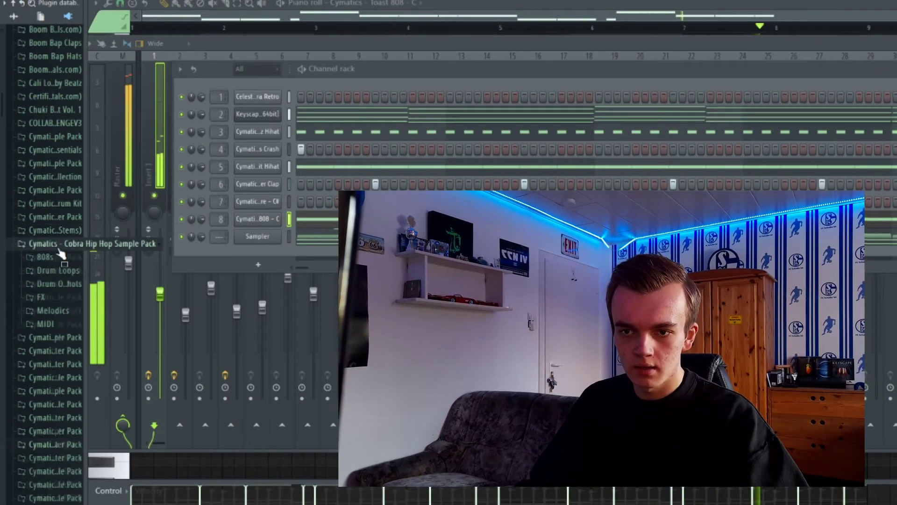
left_click(57, 283)
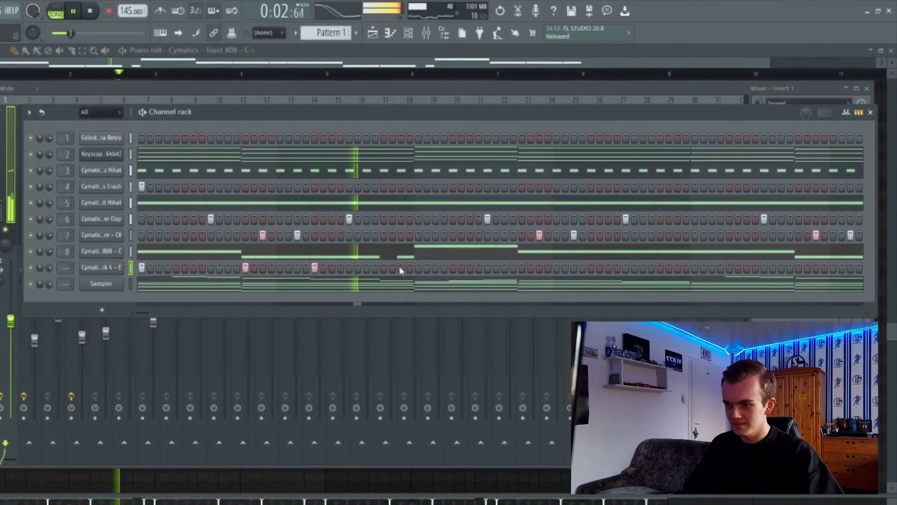
left_click(413, 265)
left_click(421, 266)
left_click(417, 268)
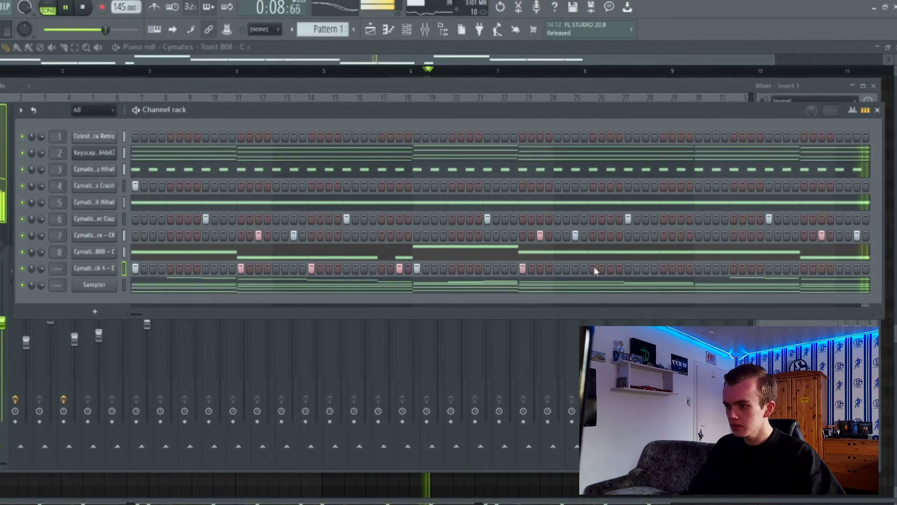
left_click(663, 268)
- Copy the eight Cobra Kick 4 hits four bars onward in the piano roll so they start at bar 5
left_click(387, 28)
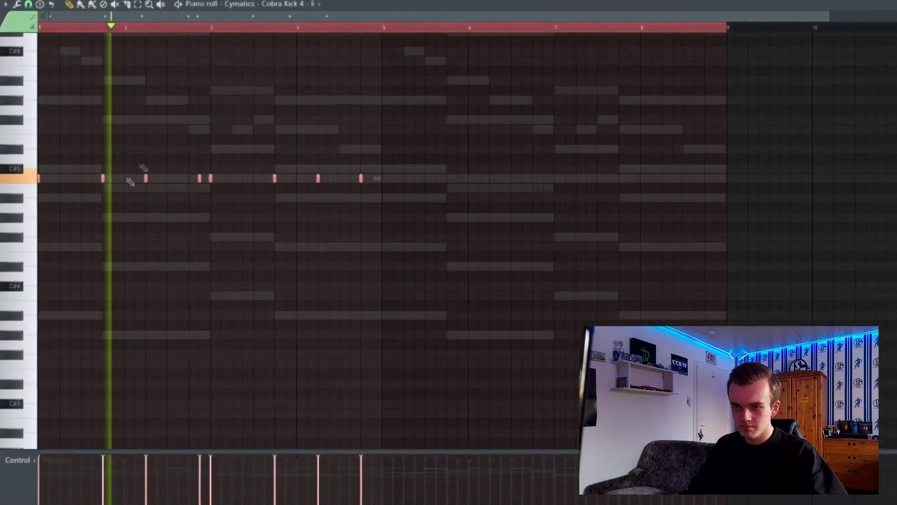
left_click_drag(483, 196, 447, 178)
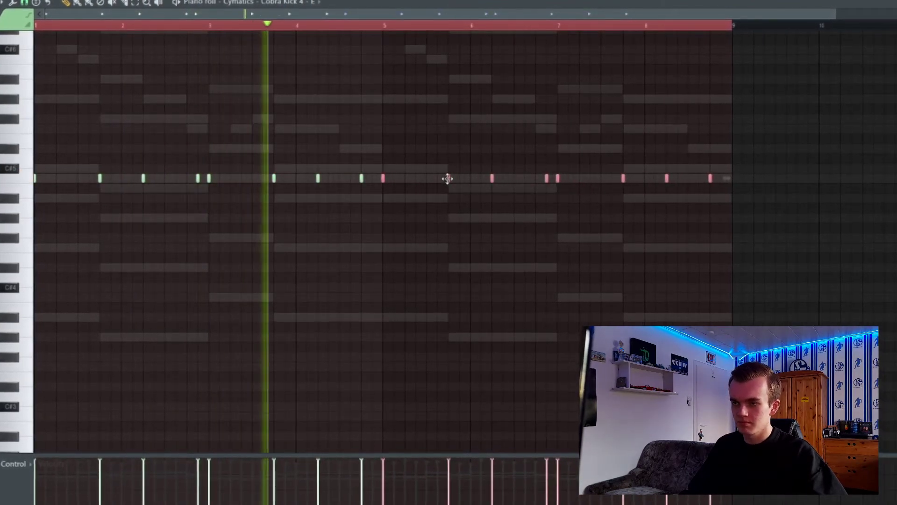
left_click(249, 37)
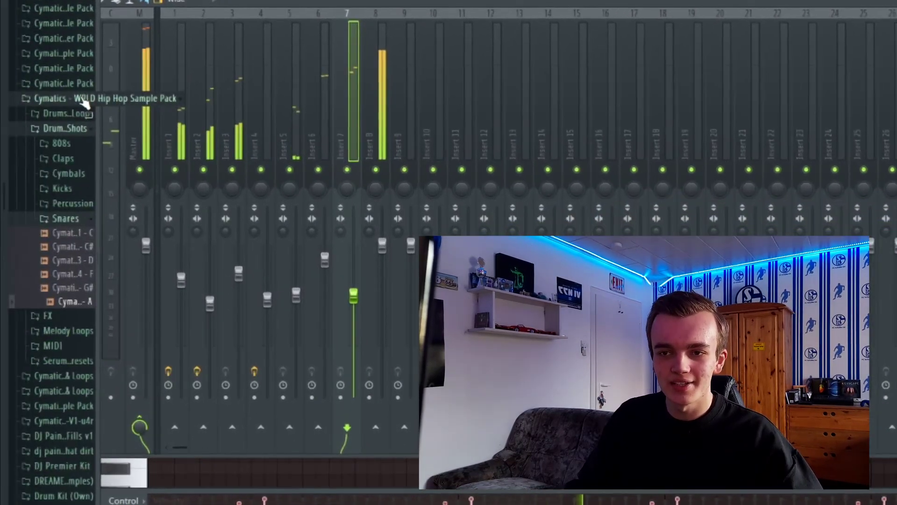
- Add a Hihat sample from the Cymbals folder of the Cymatics - PHARAOH Beta Pack and place a hit on step 7
left_click(110, 104)
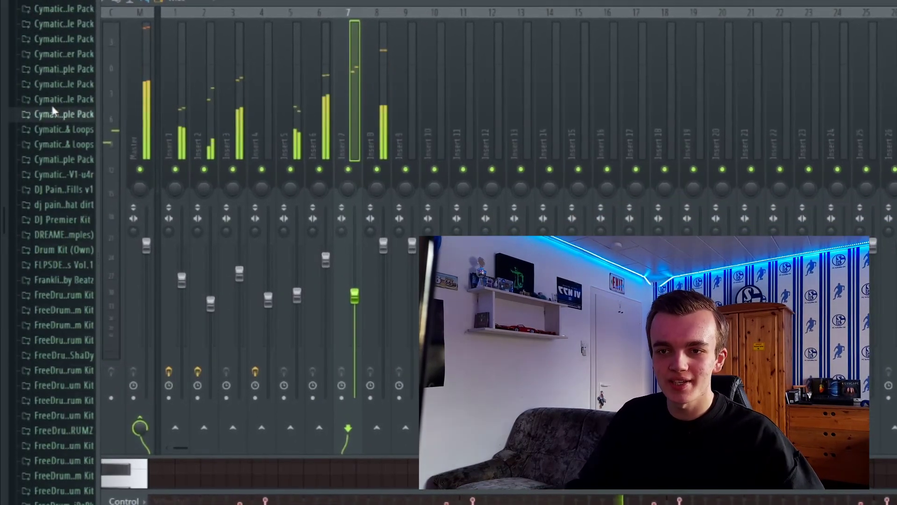
left_click(50, 260)
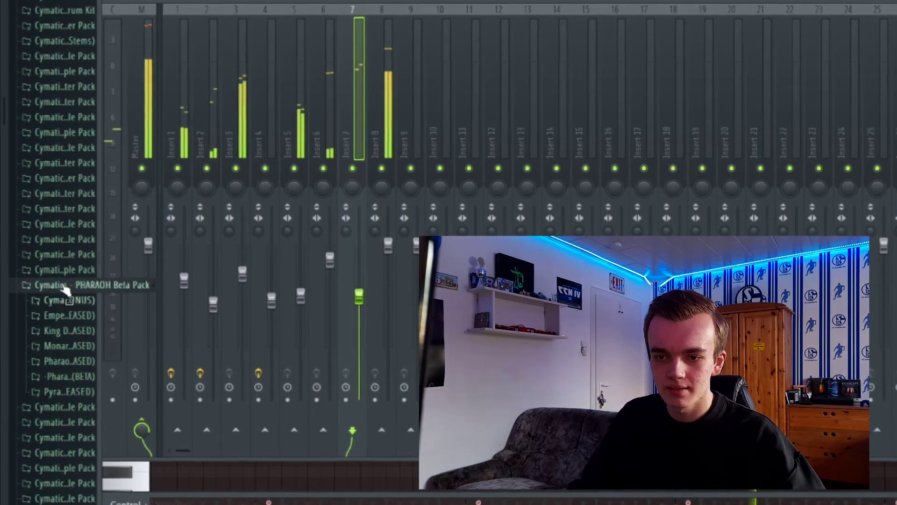
left_click(55, 378)
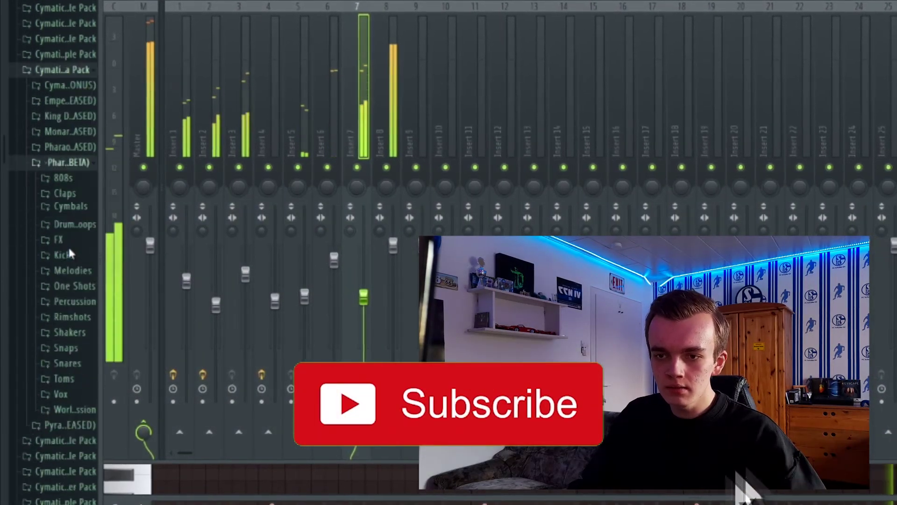
left_click(75, 205)
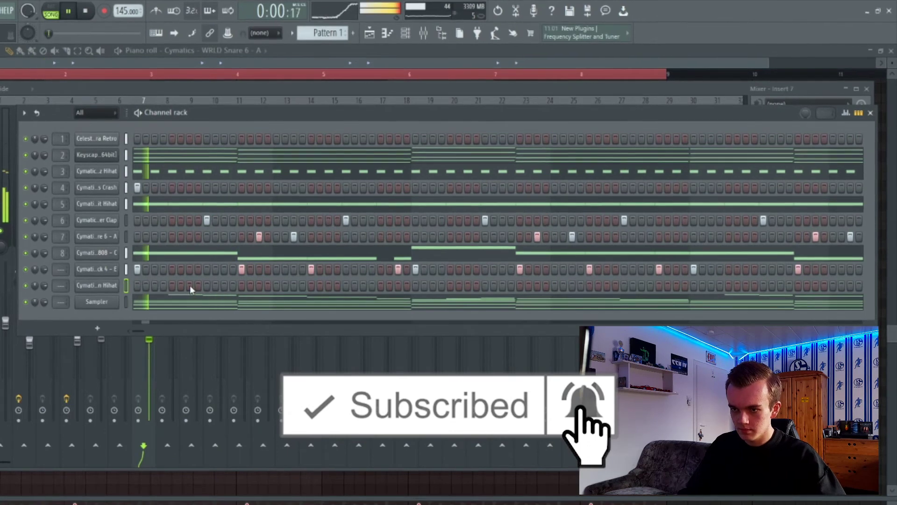
left_click(190, 286)
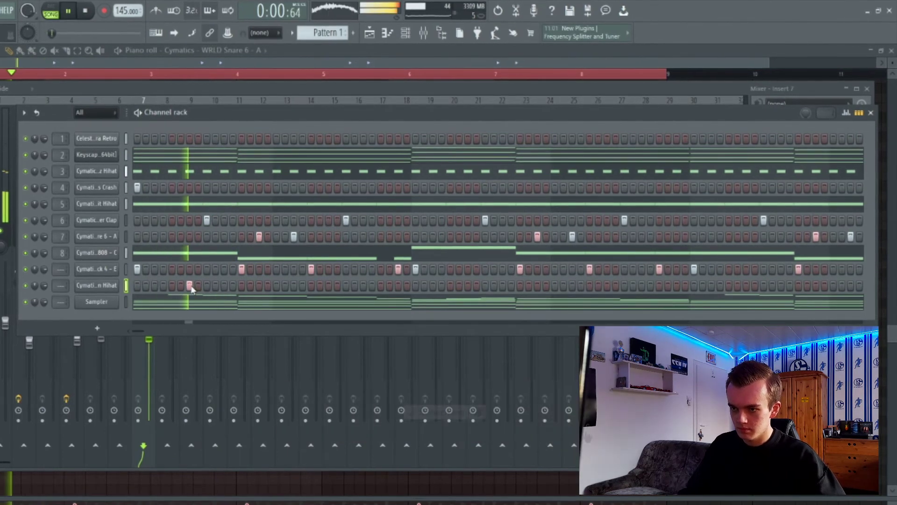